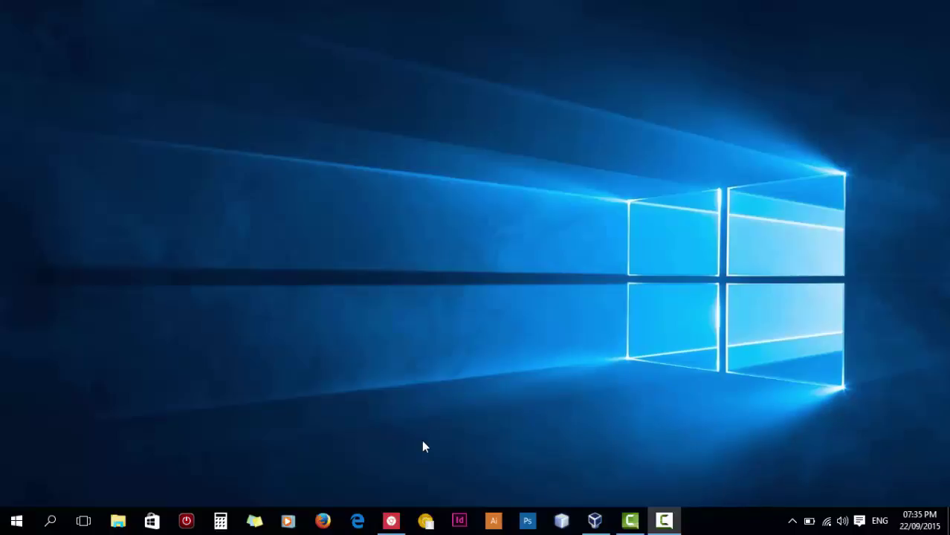
Switch to Chrome, open virtualbox.org and go to the site's VirtualBox Downloads page
{"action": "left_click", "coordinate": [398, 524]}
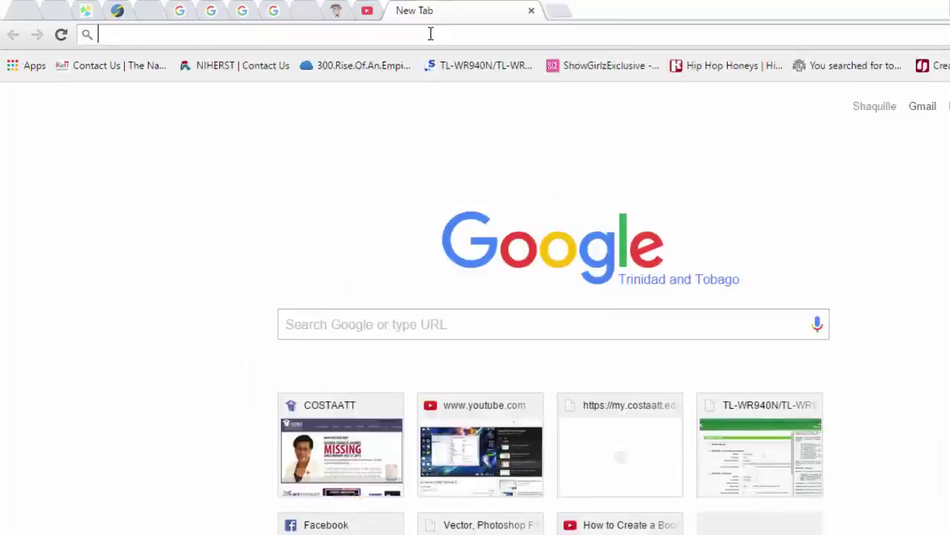
{"action": "type", "text": "vitu"}
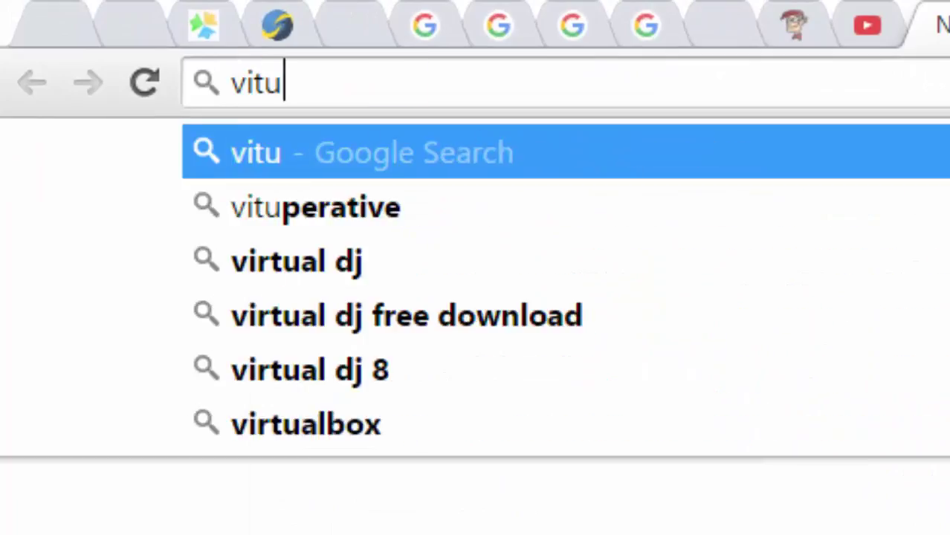
{"action": "type", "text": "al"}
{"action": "key", "text": "BackSpace"}
{"action": "key", "text": "BackSpace"}
{"action": "key", "text": "BackSpace"}
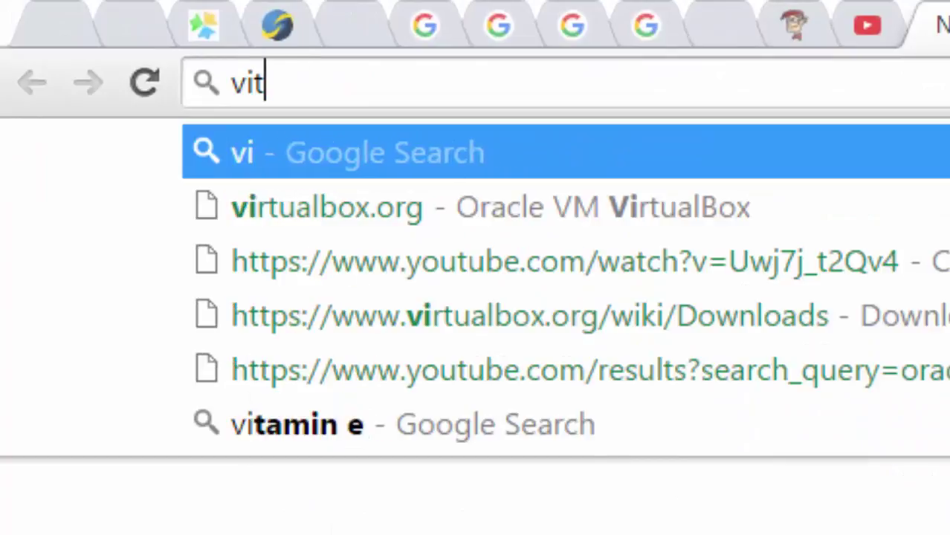
{"action": "key", "text": "BackSpace"}
{"action": "type", "text": "rtual"}
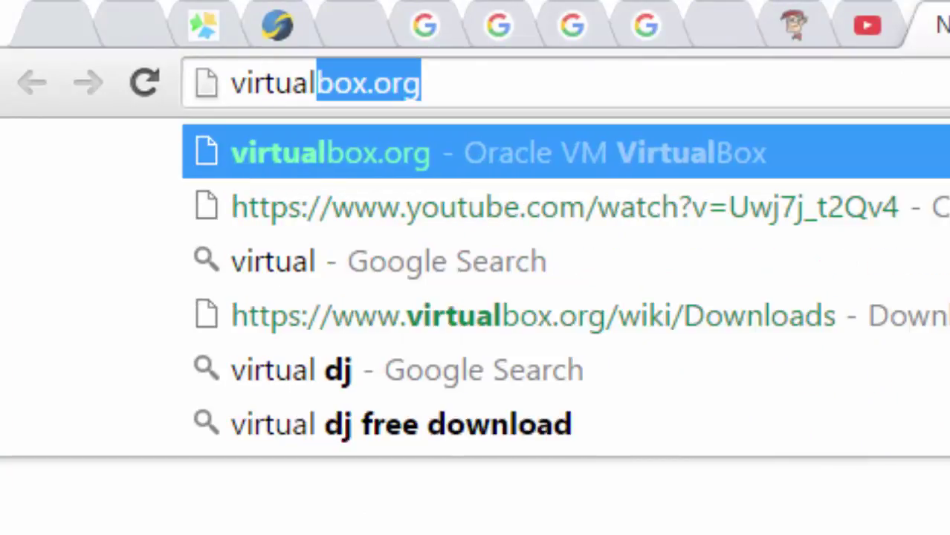
{"action": "type", "text": "box.o"}
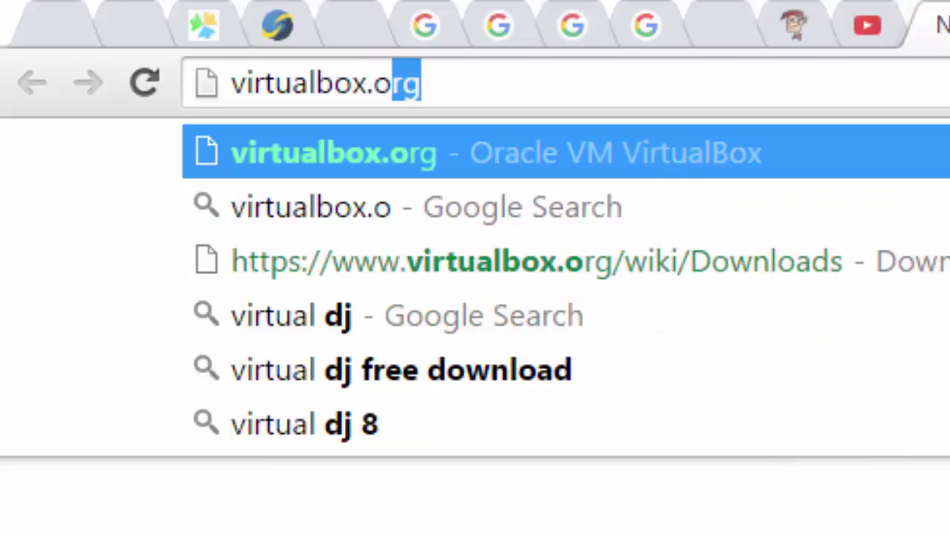
{"action": "type", "text": "rg"}
{"action": "key", "text": "Return"}
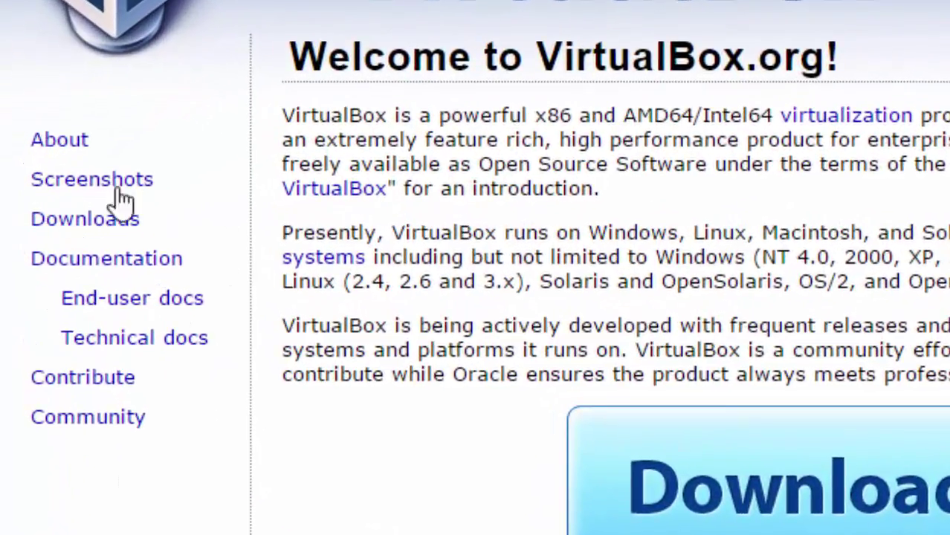
{"action": "double_click", "coordinate": [78, 217]}
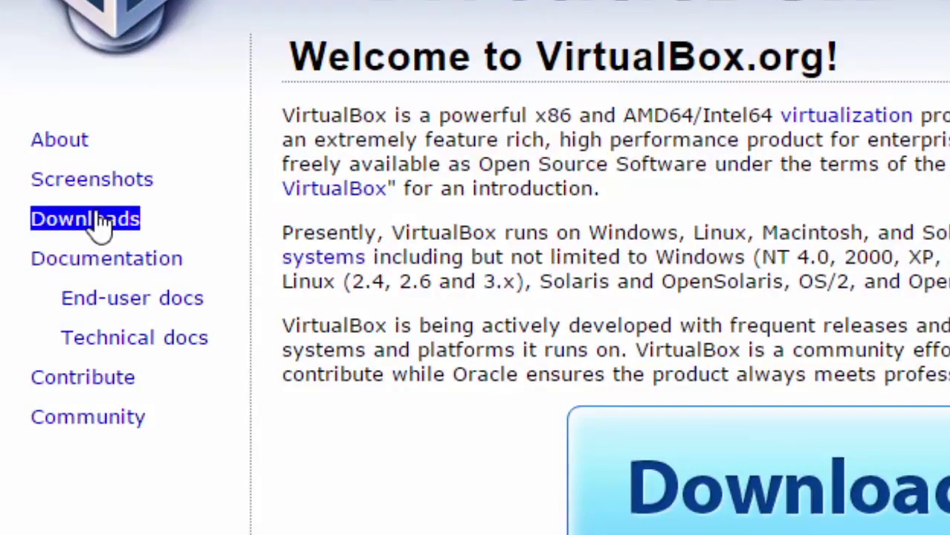
{"action": "left_click", "coordinate": [101, 221]}
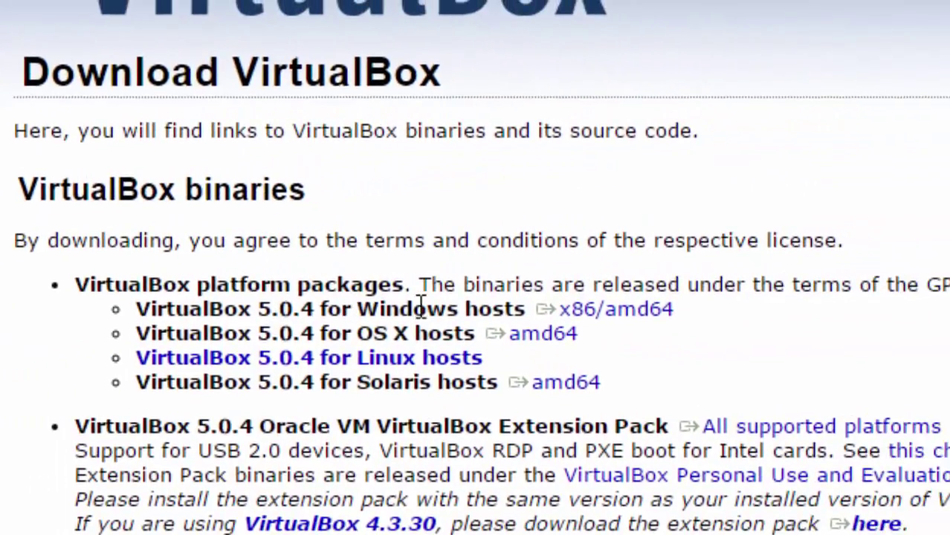
Try to download the x86/amd64 installer of VirtualBox 5.0.4 for Windows hosts, dismiss the save prompt and minimize the browser
{"action": "double_click", "coordinate": [546, 318]}
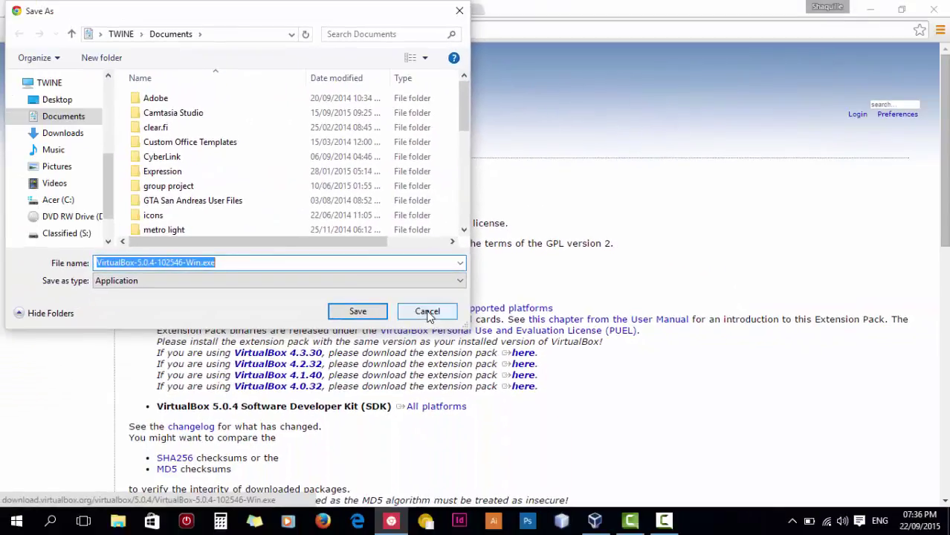
{"action": "left_click", "coordinate": [428, 311]}
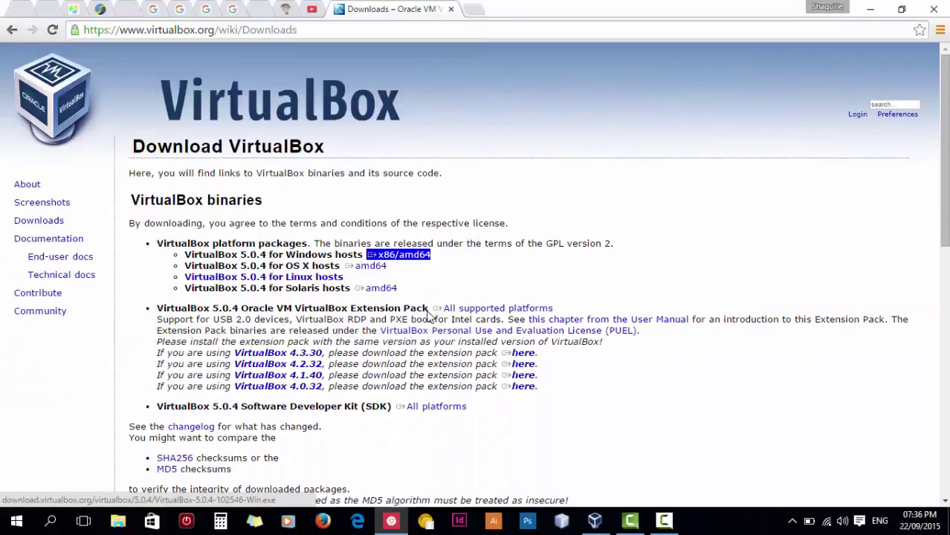
{"action": "left_click", "coordinate": [871, 9]}
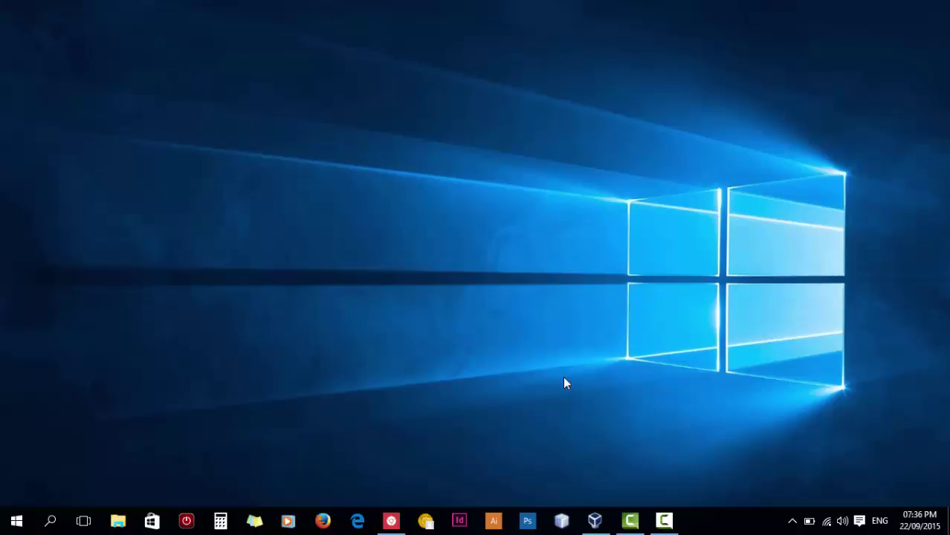
Switch to Oracle VM VirtualBox Manager and examine the Default Machine Folder options in the general preferences without changing them
{"action": "left_click", "coordinate": [596, 520]}
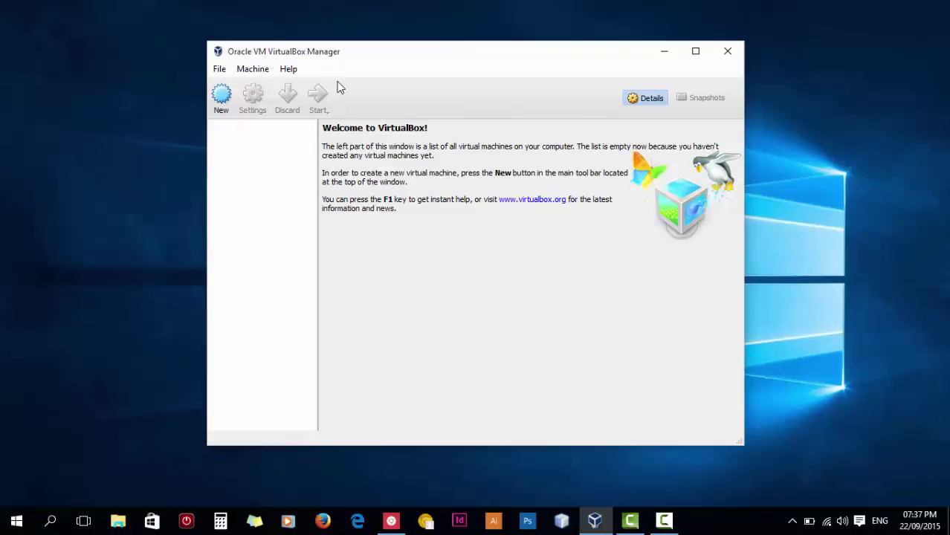
{"action": "left_click", "coordinate": [222, 71]}
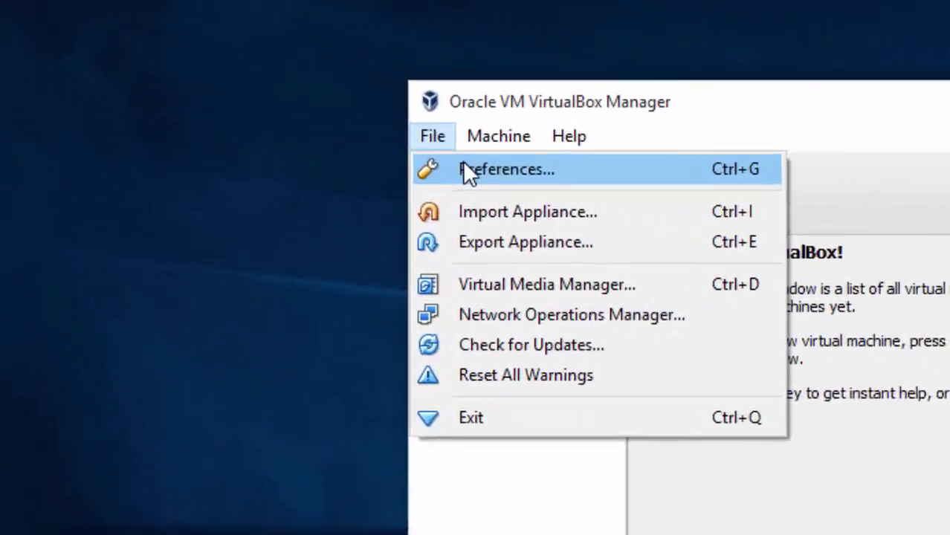
{"action": "left_click", "coordinate": [643, 181]}
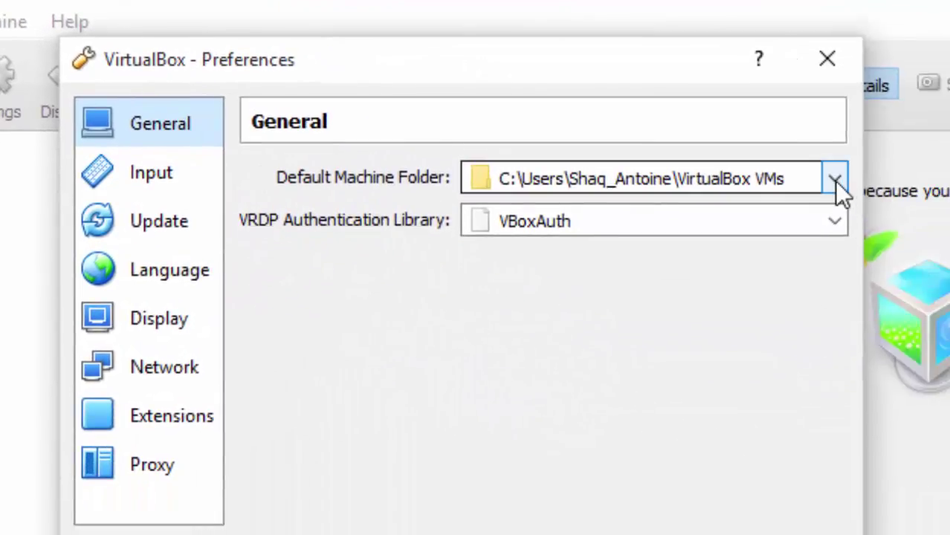
{"action": "left_click", "coordinate": [834, 181]}
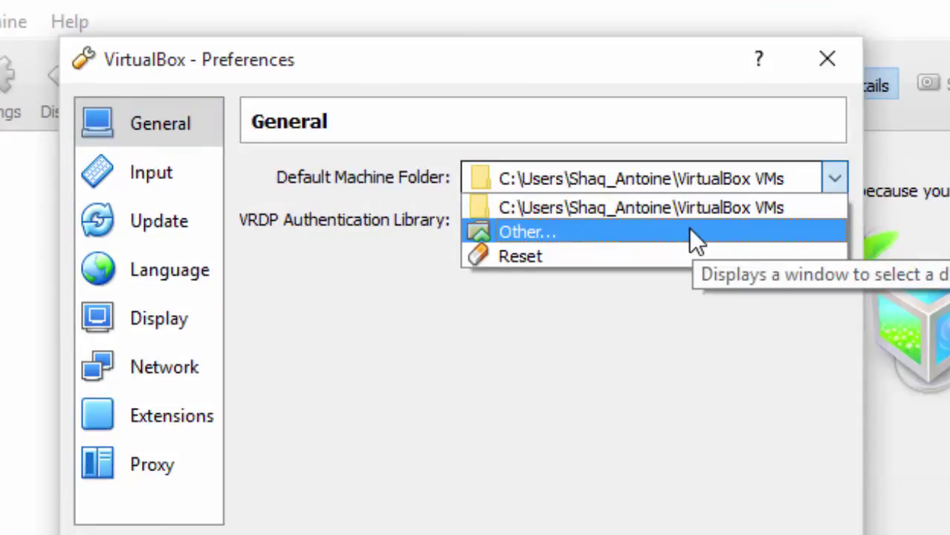
{"action": "left_click", "coordinate": [528, 226]}
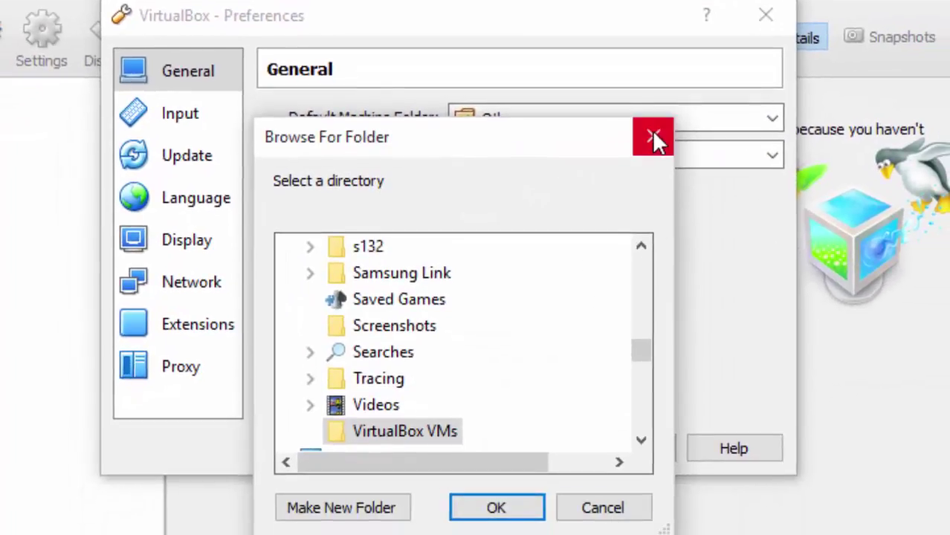
{"action": "left_click", "coordinate": [653, 139]}
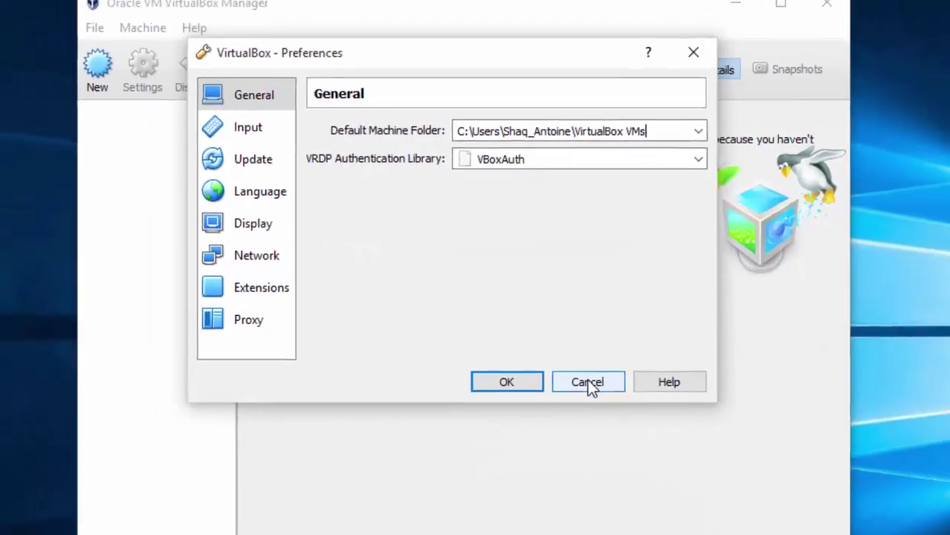
{"action": "left_click", "coordinate": [625, 449]}
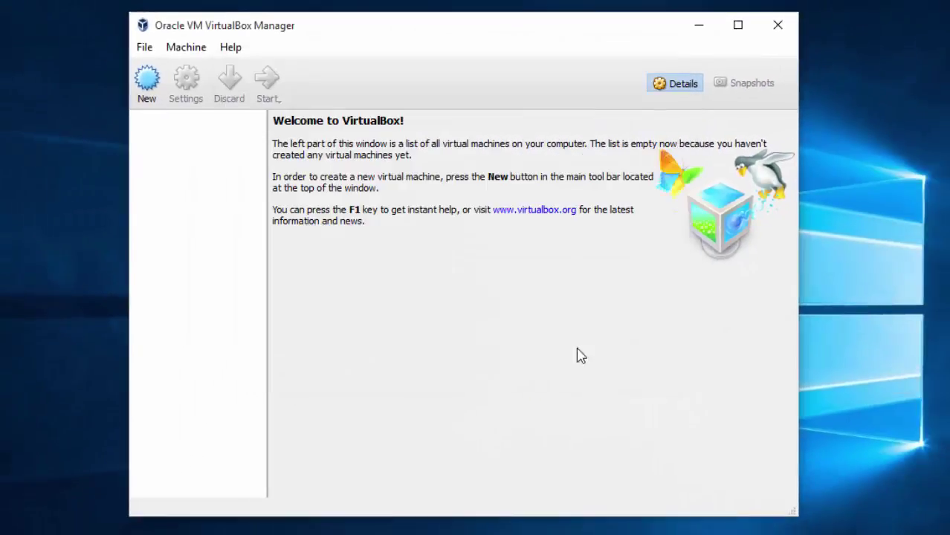
Start creating a new virtual machine and name it win2008Server
{"action": "left_click", "coordinate": [149, 100]}
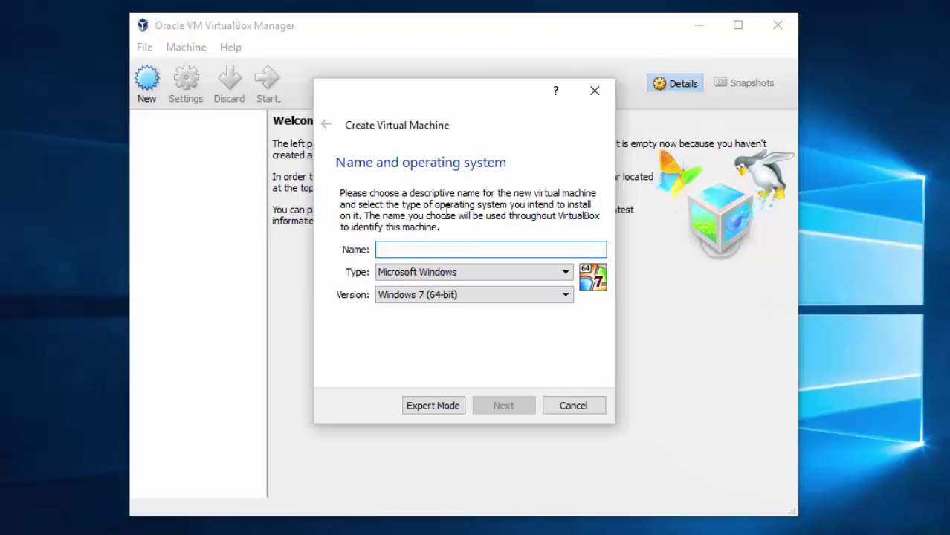
{"action": "type", "text": "WI"}
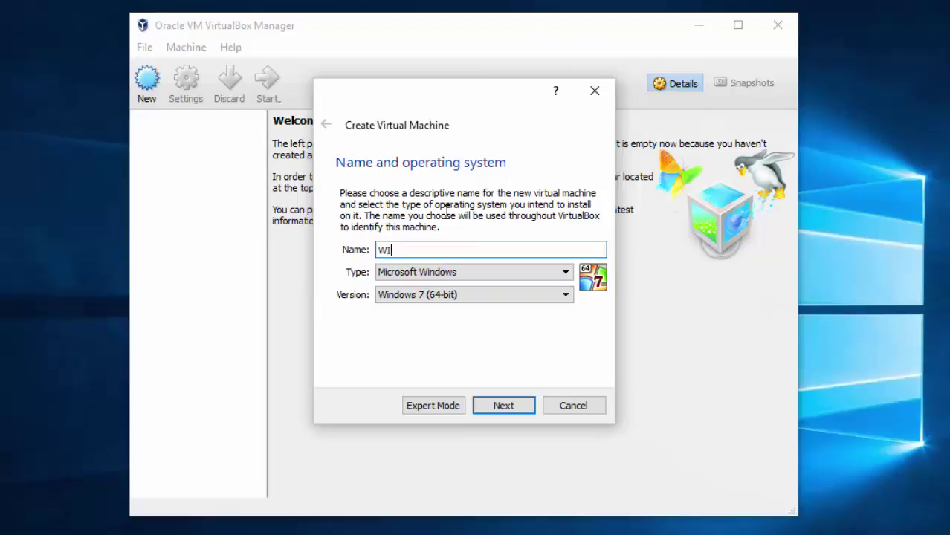
{"action": "type", "text": "N2008"}
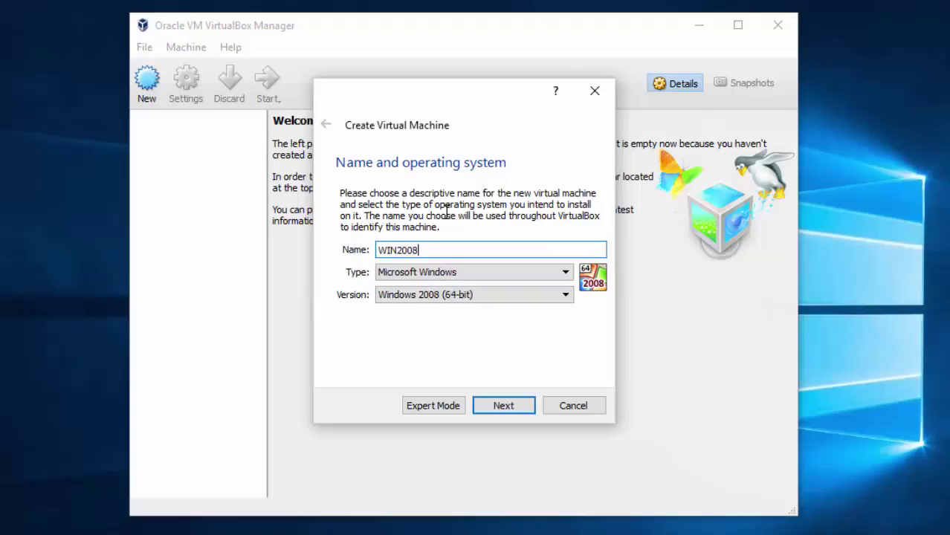
{"action": "key", "text": "BackSpace"}
{"action": "key", "text": "BackSpace"}
{"action": "key", "text": "BackSpace"}
{"action": "key", "text": "BackSpace"}
{"action": "key", "text": "BackSpace"}
{"action": "key", "text": "BackSpace"}
{"action": "key", "text": "BackSpace"}
{"action": "type", "text": "win"}
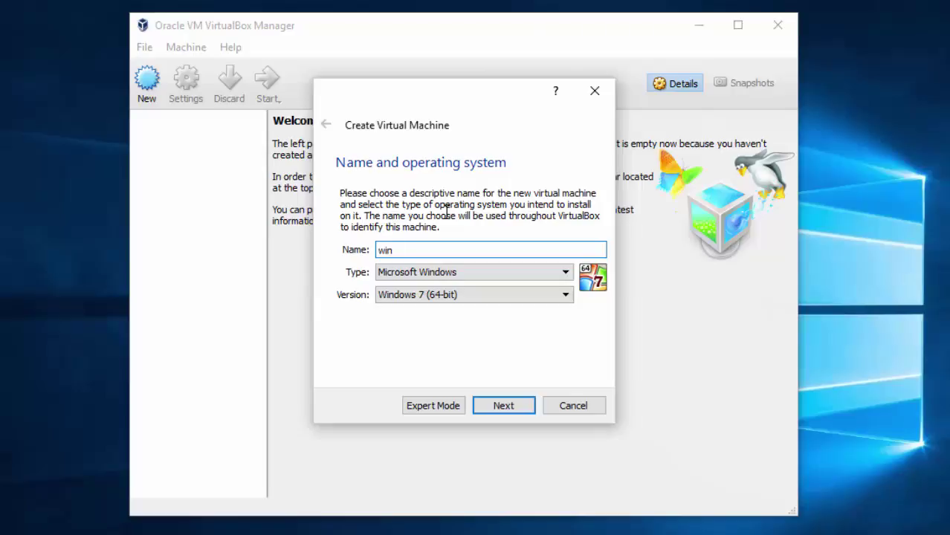
{"action": "type", "text": "2008"}
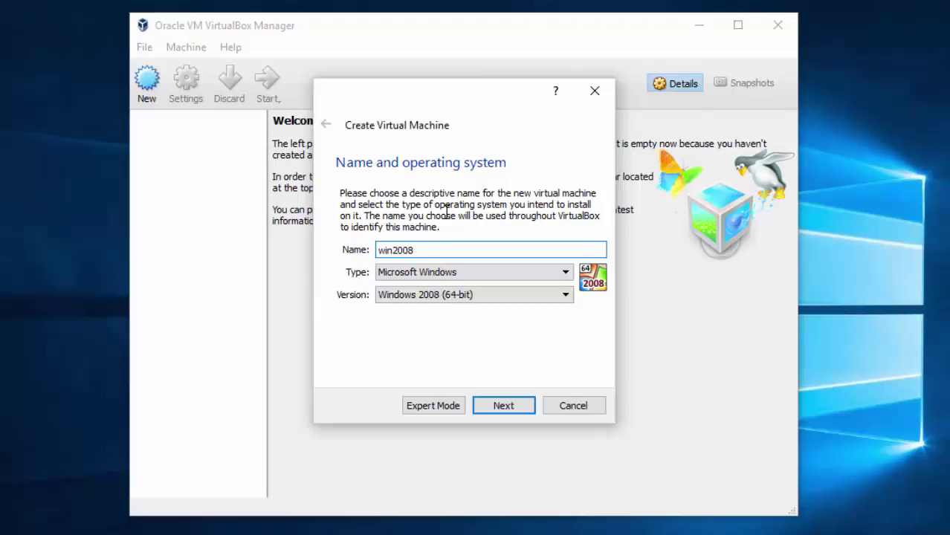
{"action": "type", "text": "Server"}
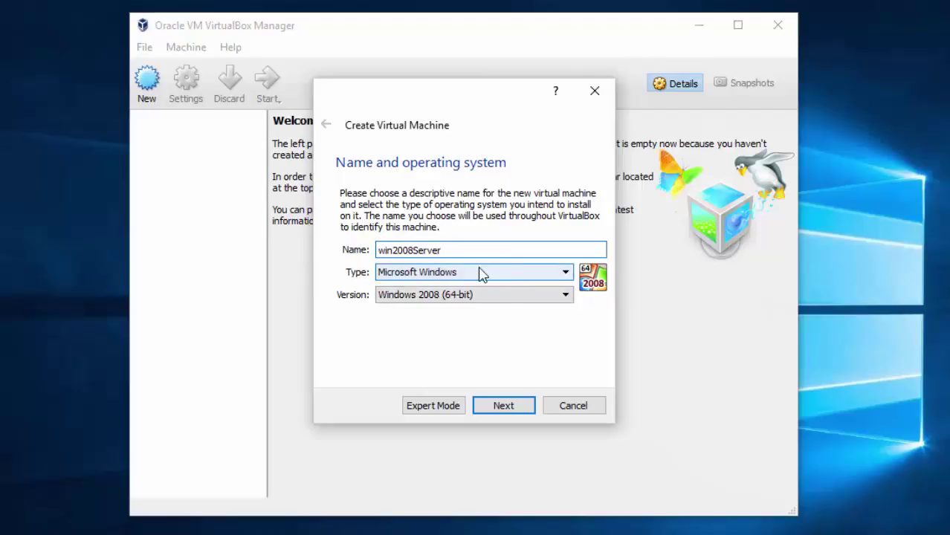
Choose Microsoft Windows as the machine type, keep Windows 2008 (64-bit) as the version, and continue to the memory size
{"action": "left_click", "coordinate": [463, 273]}
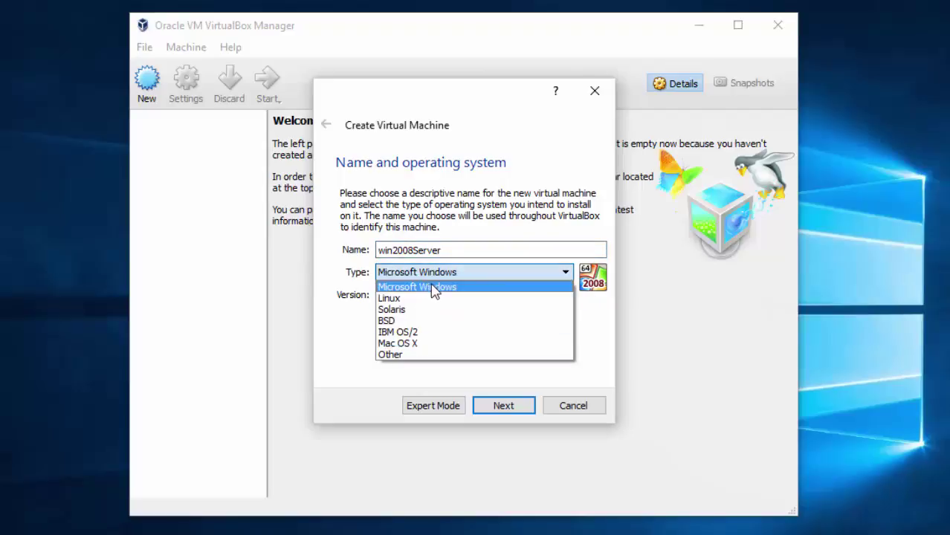
{"action": "left_click", "coordinate": [434, 289]}
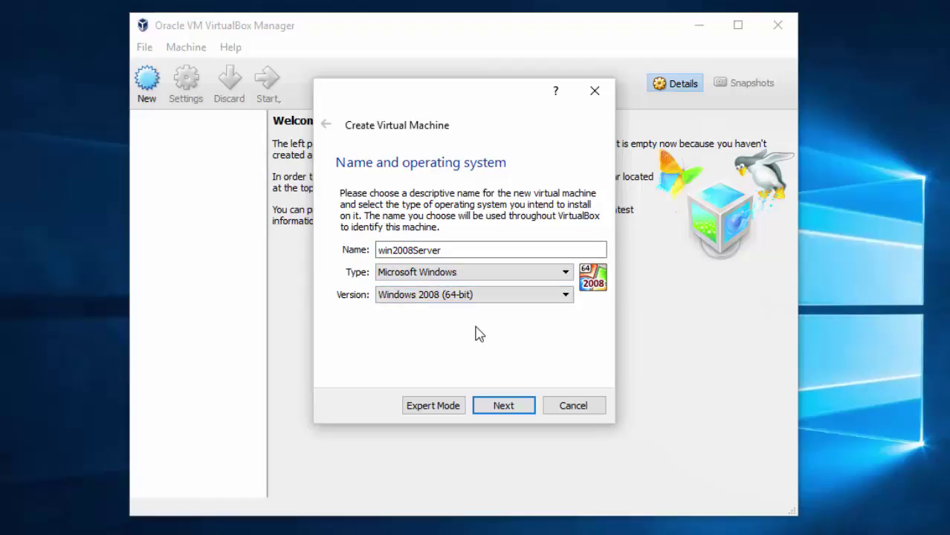
{"action": "left_click", "coordinate": [525, 407]}
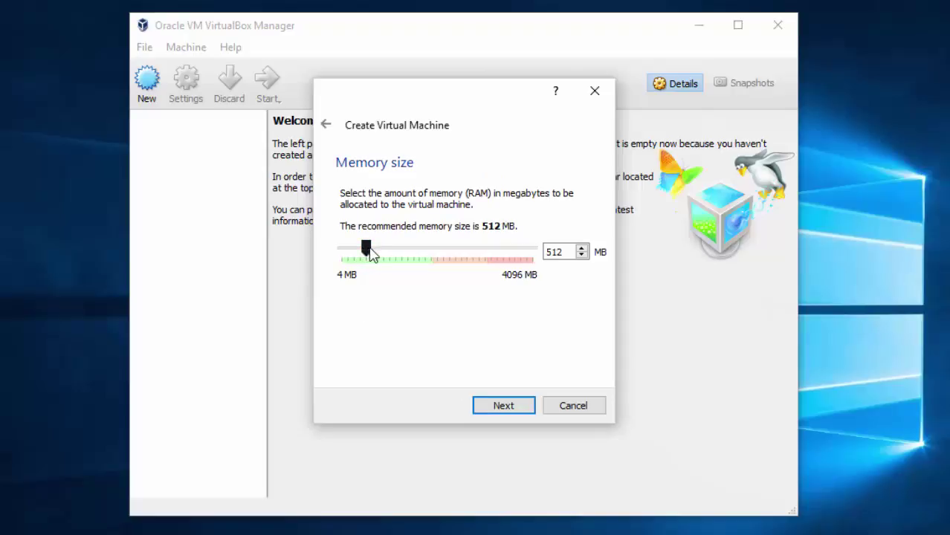
Allocate 1024 MB of memory to the virtual machine and continue to the hard disk options
{"action": "left_click_drag", "start_coordinate": [370, 250], "coordinate": [390, 252]}
{"action": "left_click_drag", "start_coordinate": [388, 253], "coordinate": [390, 253]}
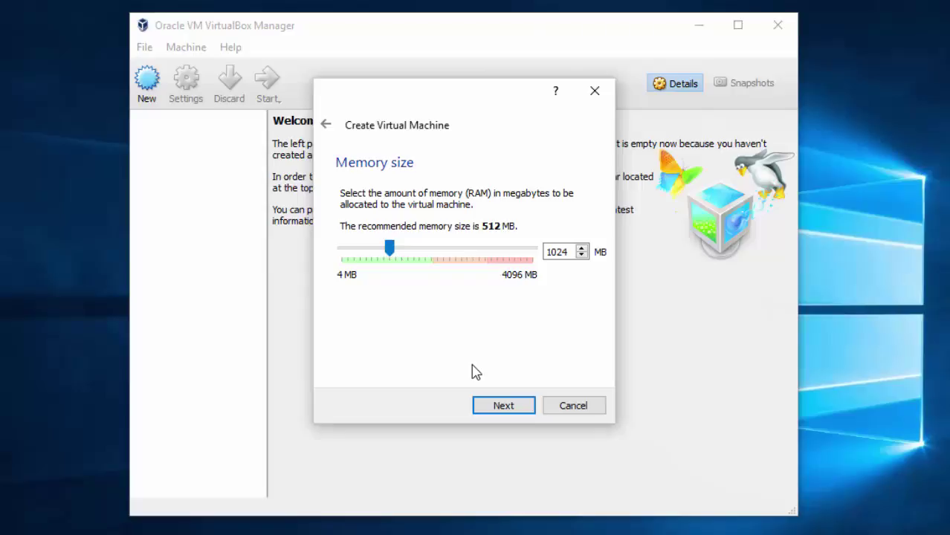
{"action": "left_click", "coordinate": [503, 406]}
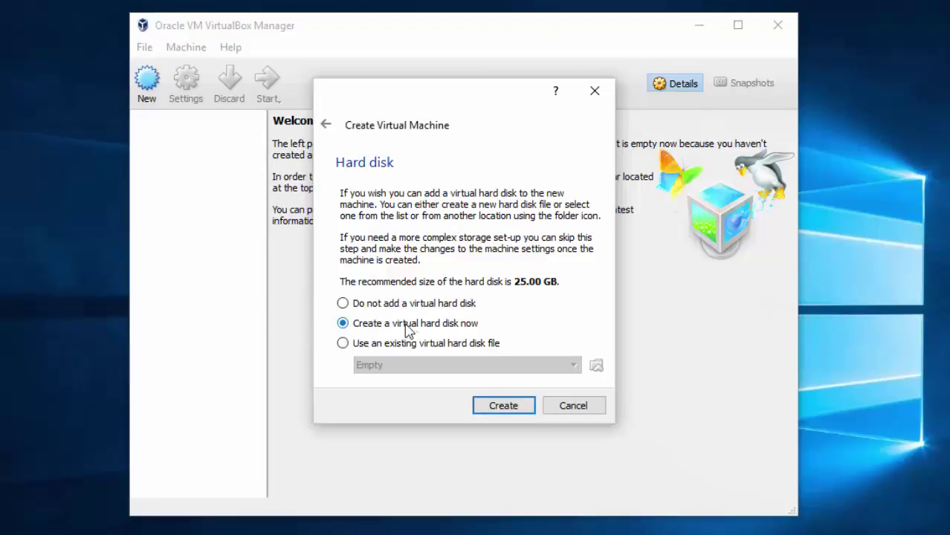
Choose to create a virtual hard disk now, as a dynamically allocated VDI (VirtualBox Disk Image)
{"action": "left_click", "coordinate": [512, 409]}
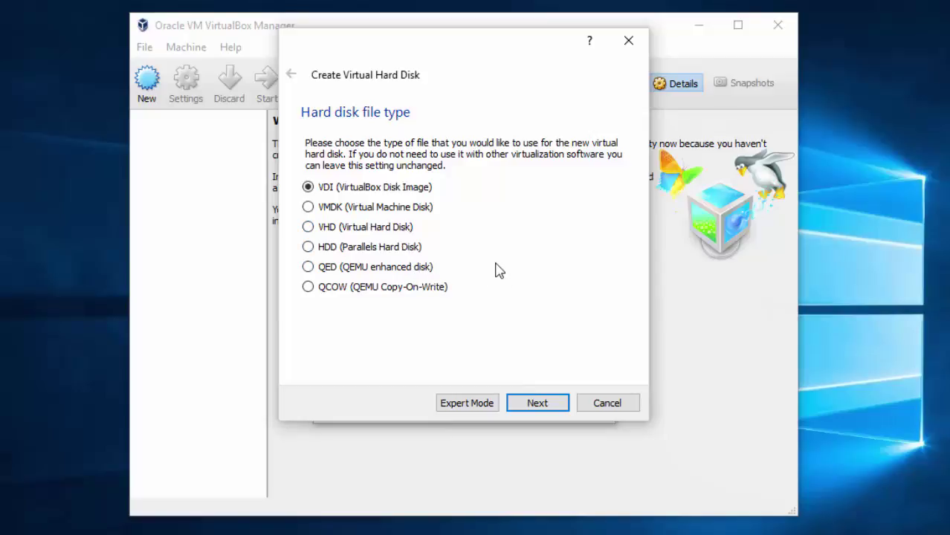
{"action": "left_click_drag", "start_coordinate": [433, 52], "coordinate": [428, 101]}
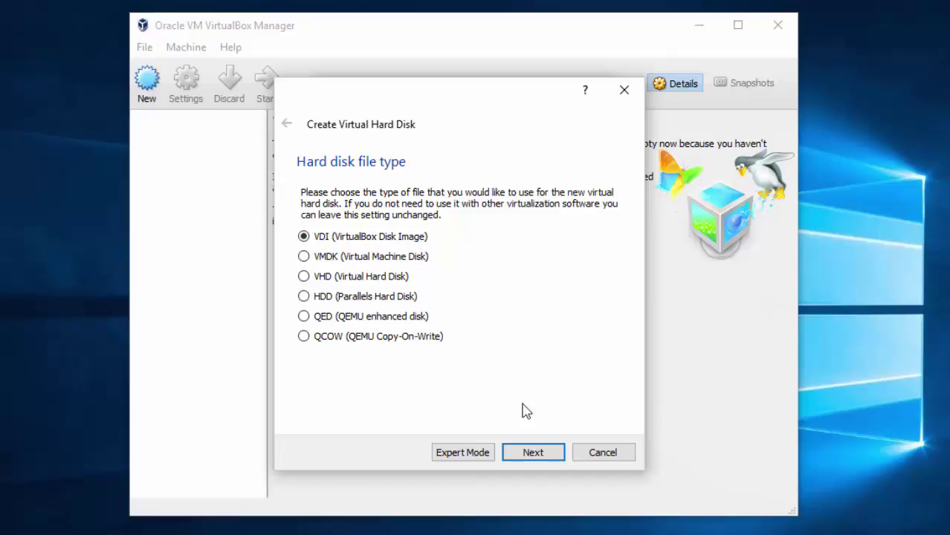
{"action": "left_click", "coordinate": [552, 455]}
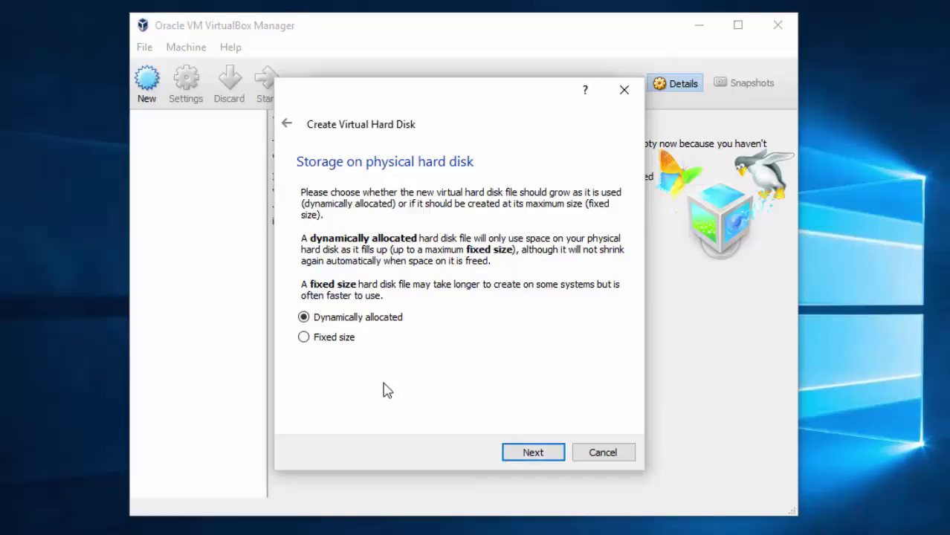
{"action": "left_click", "coordinate": [533, 452]}
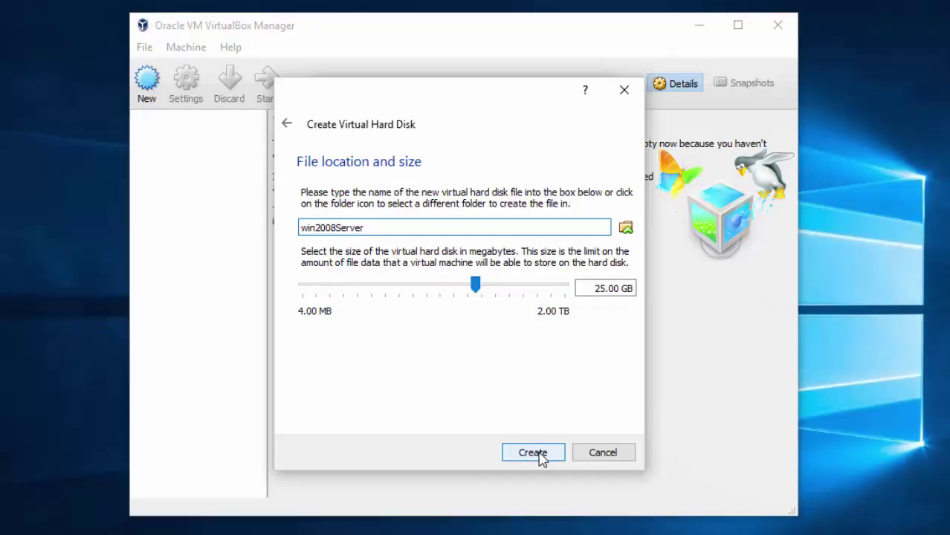
Set the win2008Server virtual hard disk size to about 10.09 GB and create the disk to complete the machine
{"action": "left_click", "coordinate": [475, 286]}
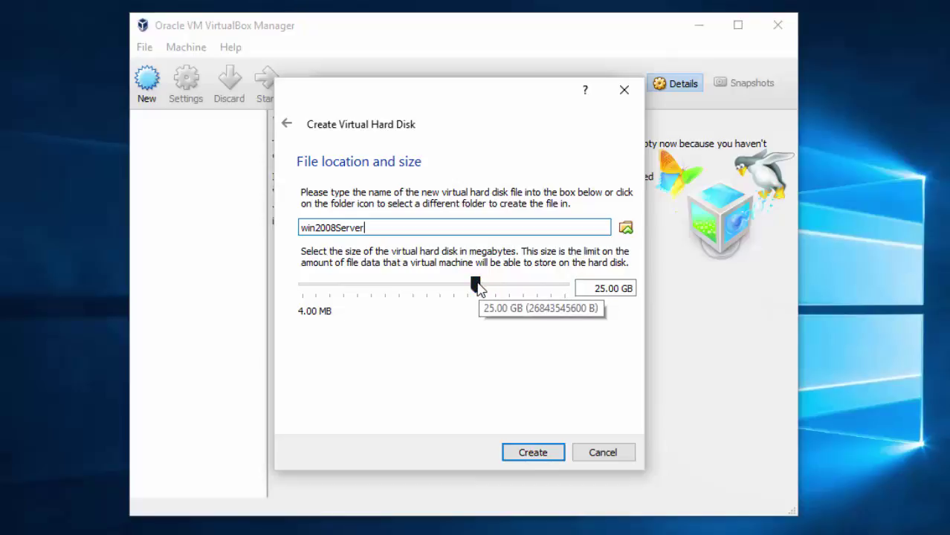
{"action": "left_click_drag", "start_coordinate": [476, 284], "coordinate": [460, 285]}
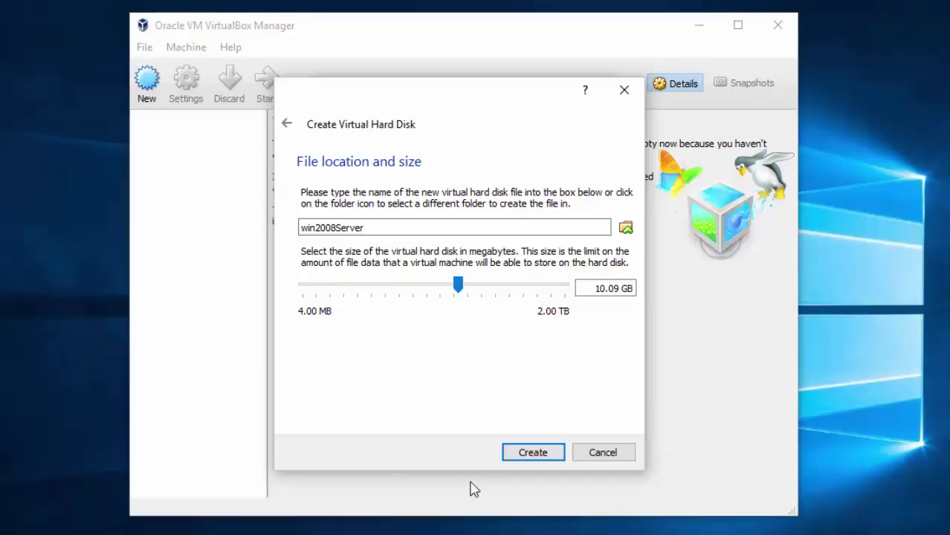
{"action": "left_click", "coordinate": [543, 454]}
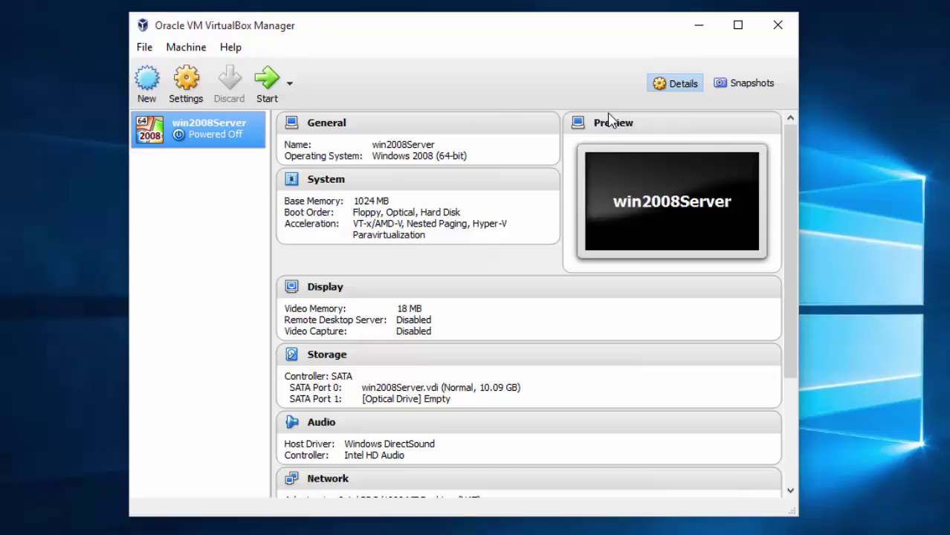
{"action": "left_click_drag", "start_coordinate": [790, 267], "coordinate": [788, 233]}
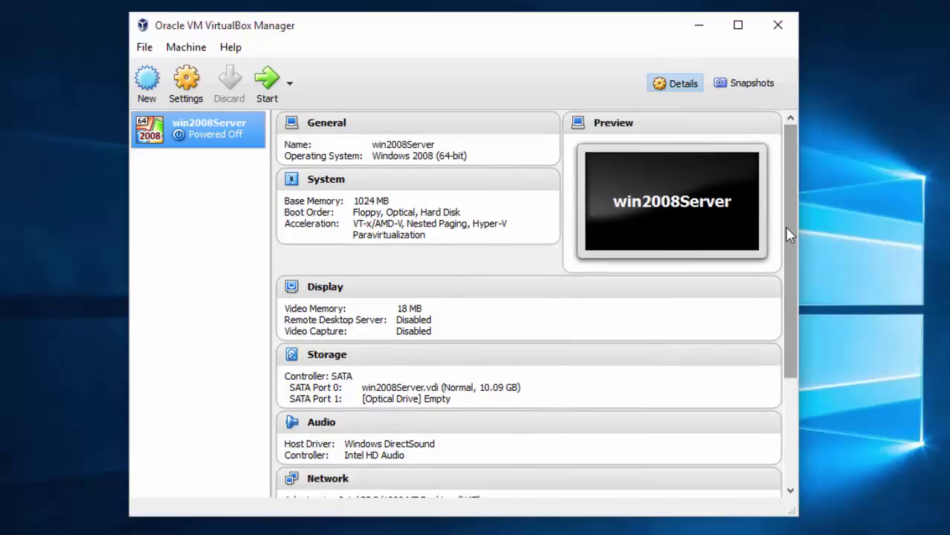